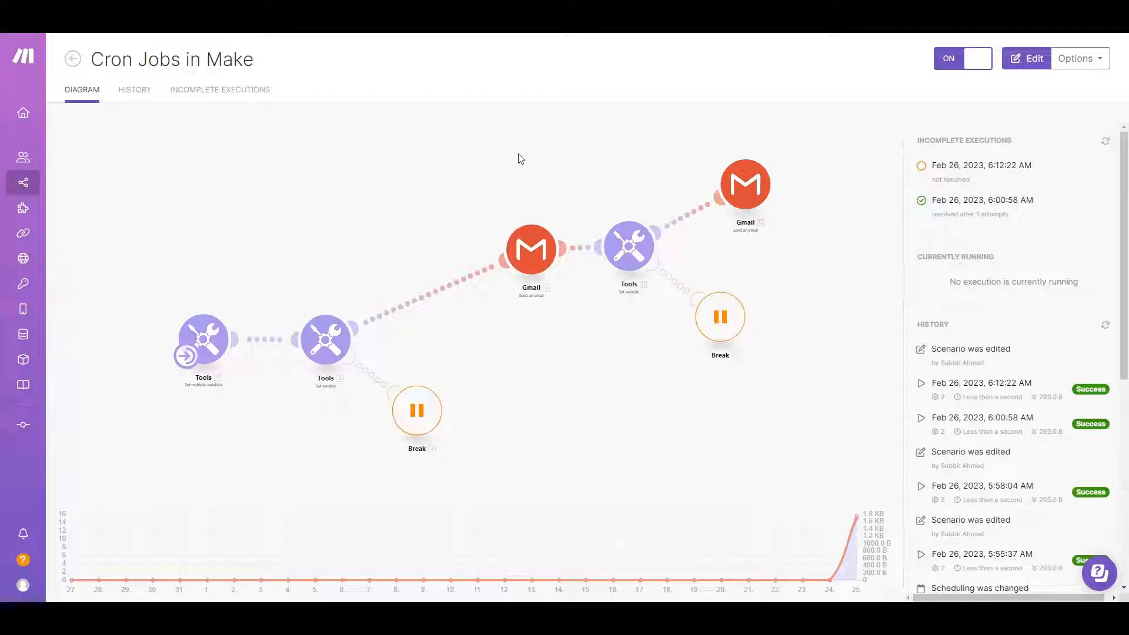
Open the Cron Jobs in Make scenario for editing, with its opening Tools modules in view
{"action": "left_click", "coordinate": [521, 159]}
{"action": "left_click_drag", "start_coordinate": [458, 230], "coordinate": [644, 176]}
{"action": "left_click_drag", "start_coordinate": [365, 306], "coordinate": [142, 305]}
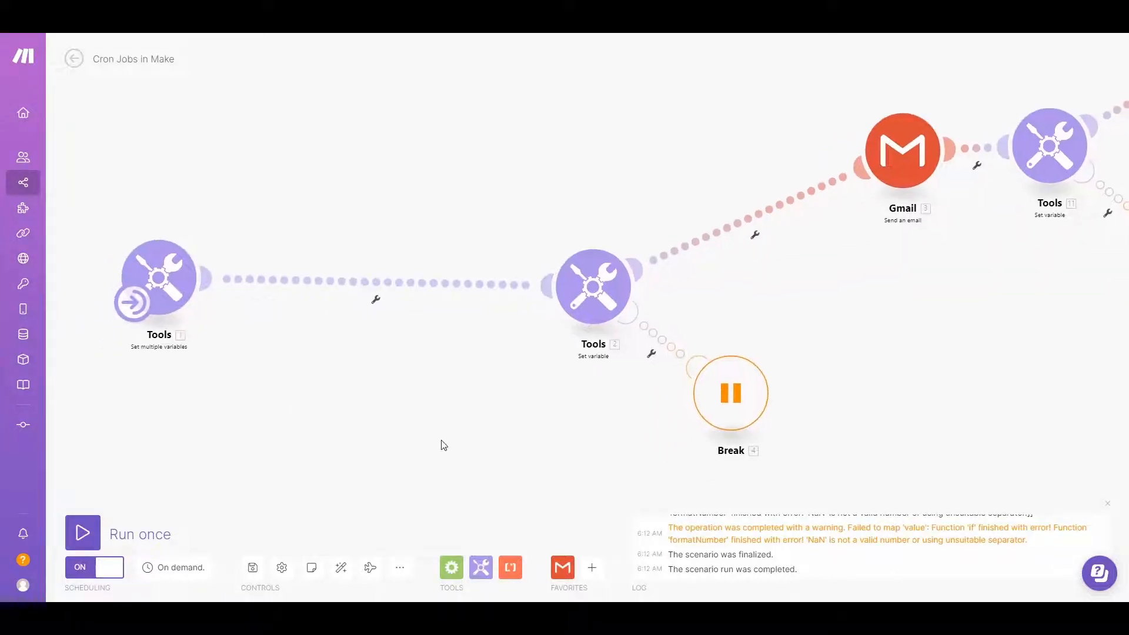
Try inserting a Tools Sleep module between Set multiple variables and Set variable, dismiss its settings, and delete it
{"action": "left_click", "coordinate": [481, 567]}
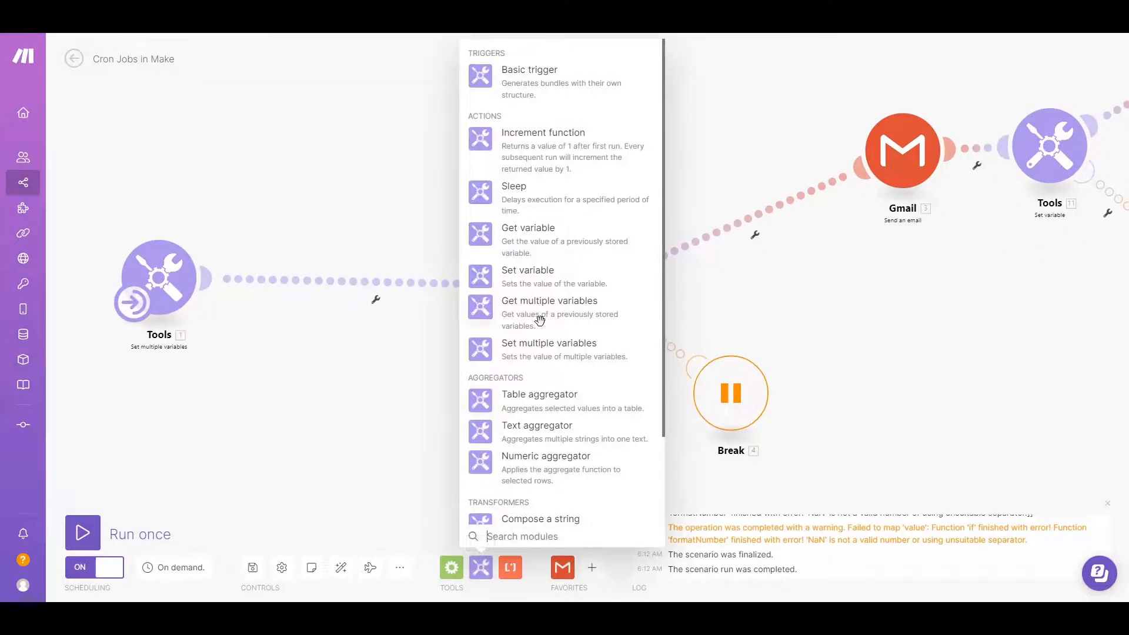
{"action": "left_click", "coordinate": [540, 197]}
{"action": "left_click", "coordinate": [365, 221]}
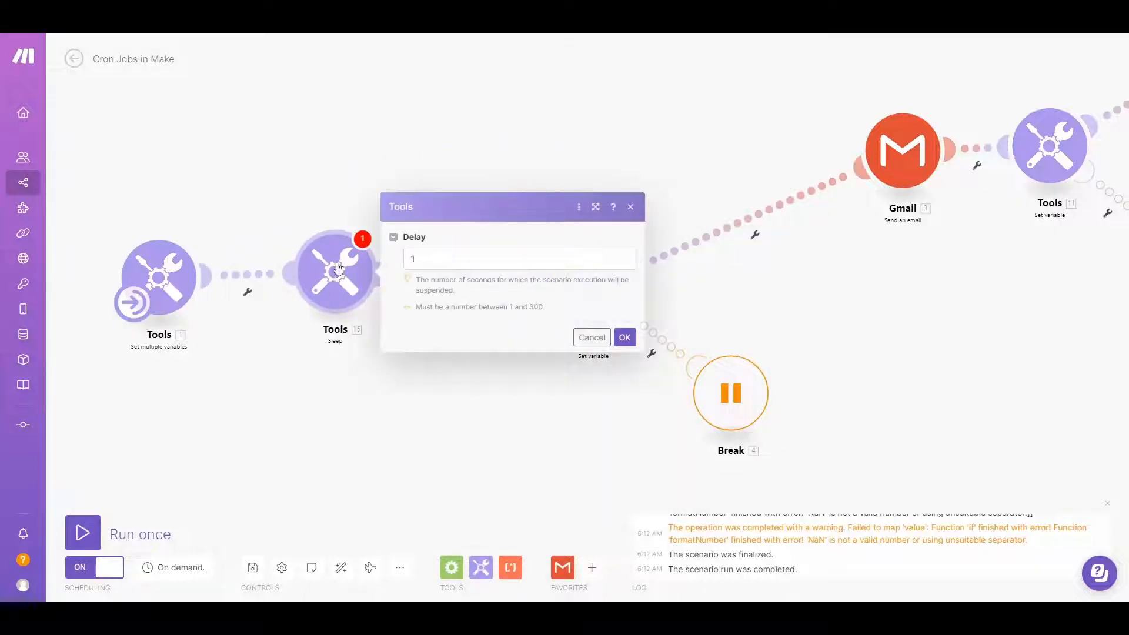
{"action": "left_click", "coordinate": [588, 337]}
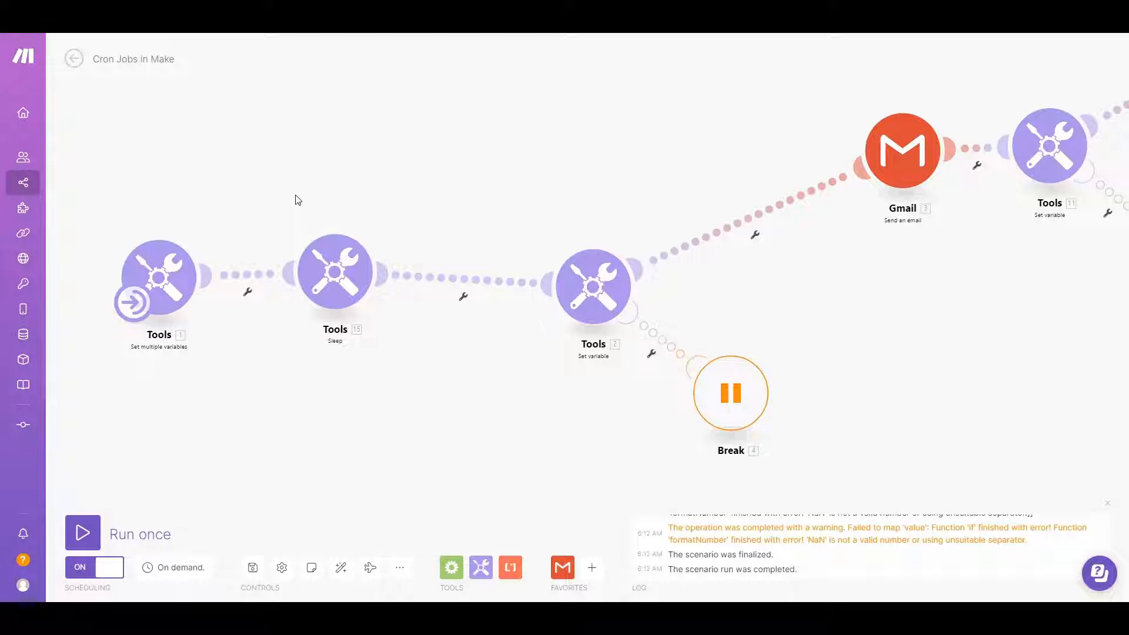
{"action": "left_click_drag", "start_coordinate": [273, 189], "coordinate": [418, 376]}
{"action": "key", "text": "Delete"}
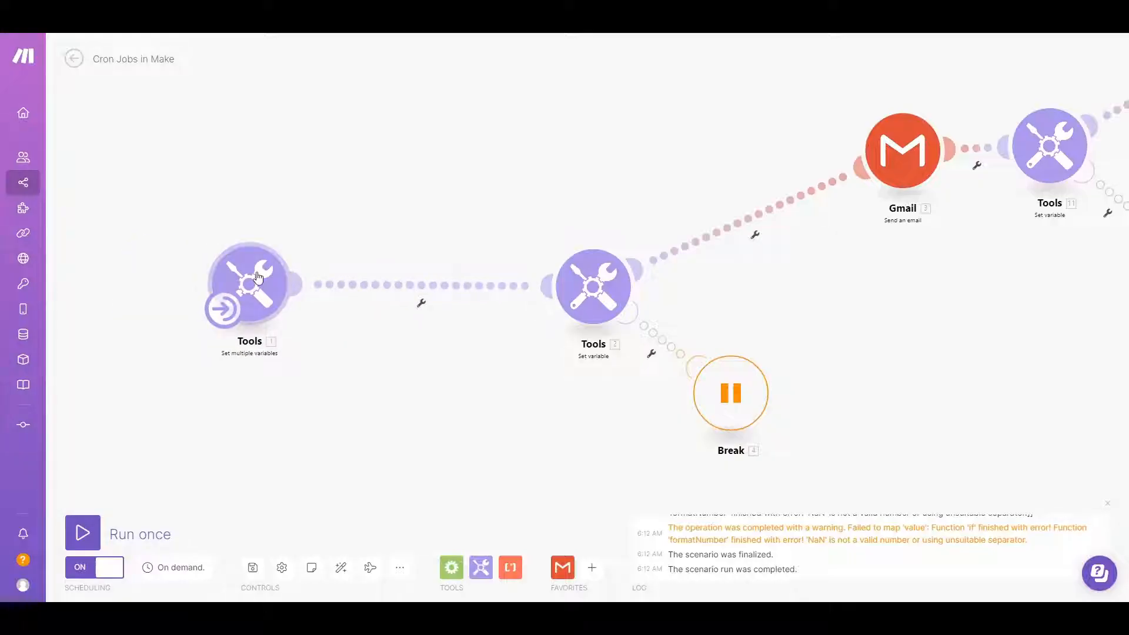
Rearrange the first two Tools modules so that Set multiple variables sits closer to Set variable
{"action": "left_click_drag", "start_coordinate": [255, 275], "coordinate": [183, 272]}
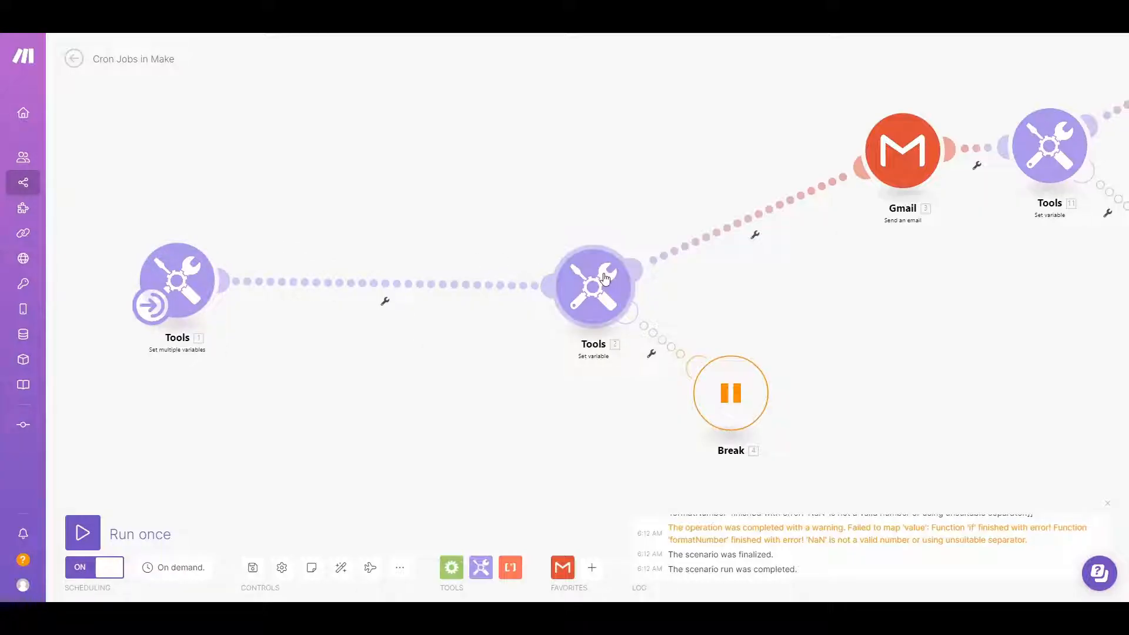
{"action": "left_click_drag", "start_coordinate": [606, 278], "coordinate": [591, 270]}
{"action": "left_click_drag", "start_coordinate": [434, 248], "coordinate": [506, 238]}
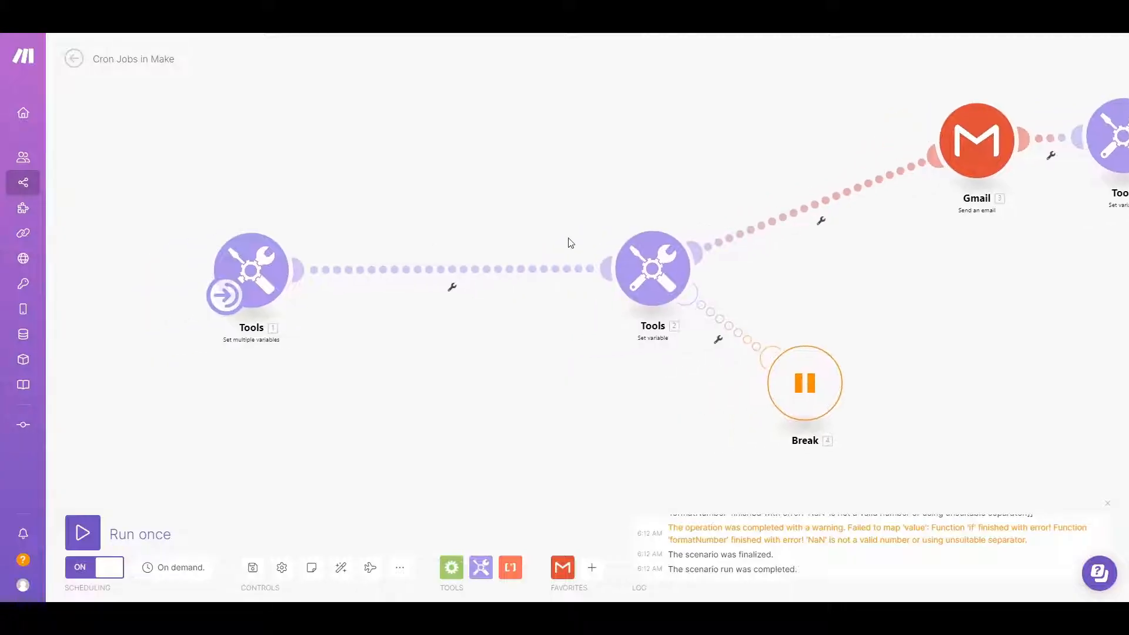
{"action": "mouse_move", "coordinate": [646, 273]}
{"action": "left_mouse_down"}
{"action": "mouse_move", "coordinate": [470, 285]}
{"action": "mouse_move", "coordinate": [475, 265]}
{"action": "mouse_move", "coordinate": [630, 261]}
{"action": "left_mouse_up"}
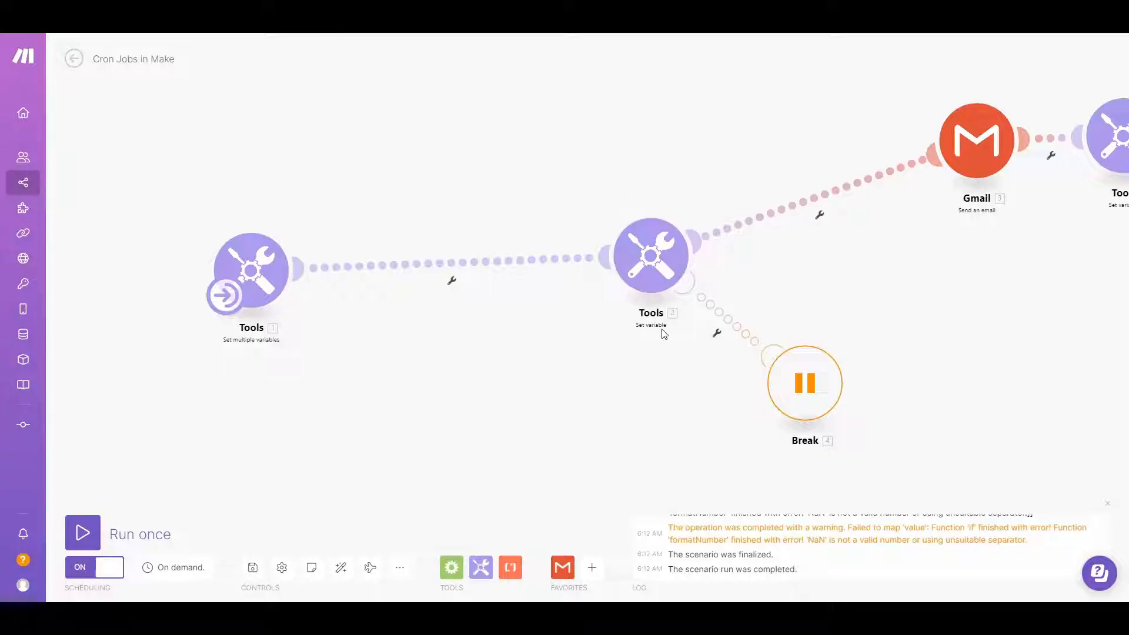
{"action": "left_click_drag", "start_coordinate": [853, 321], "coordinate": [683, 305]}
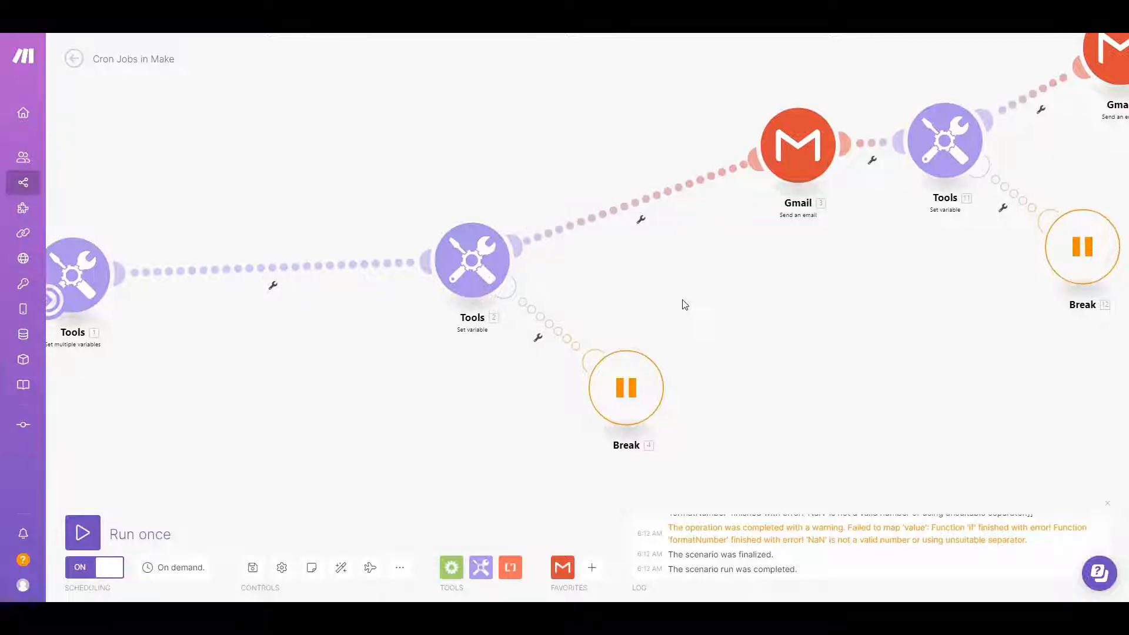
{"action": "scroll", "coordinate": [685, 304], "scroll_direction": "down", "scroll_amount": 3}
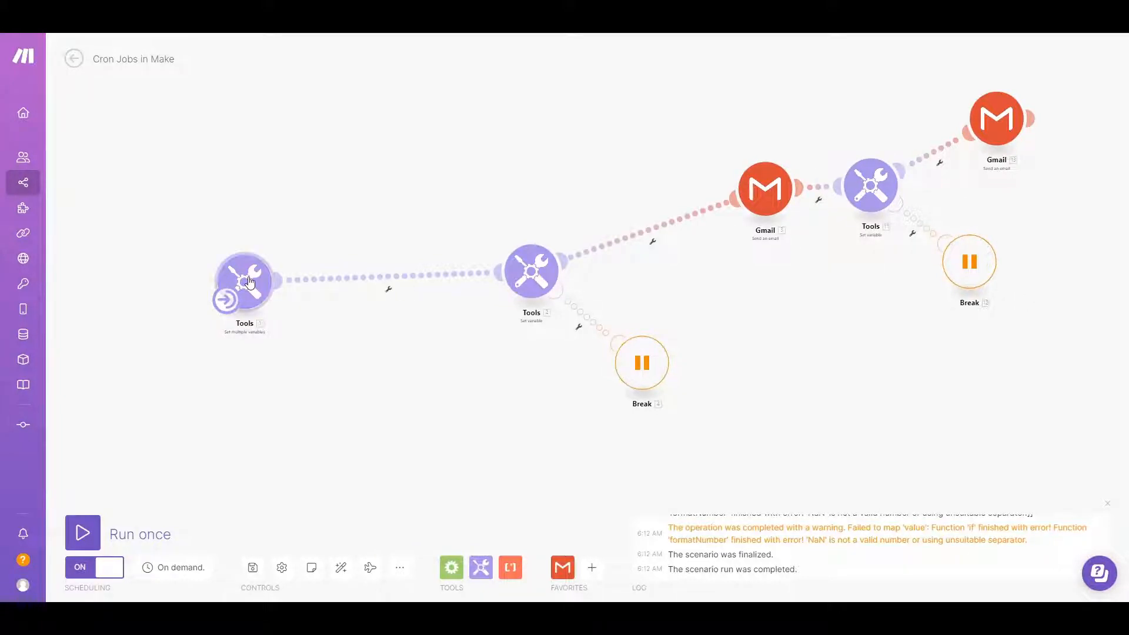
{"action": "left_click_drag", "start_coordinate": [249, 282], "coordinate": [359, 272]}
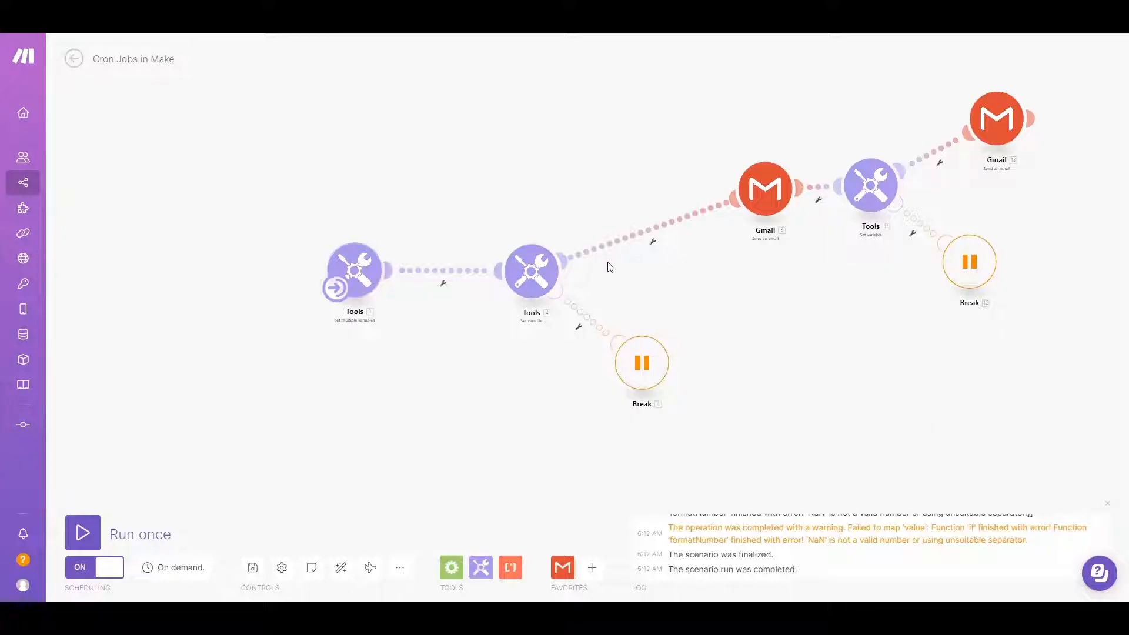
Review the items in the Set multiple variables module, including the exe start variable, and close it without changes
{"action": "left_click", "coordinate": [360, 272]}
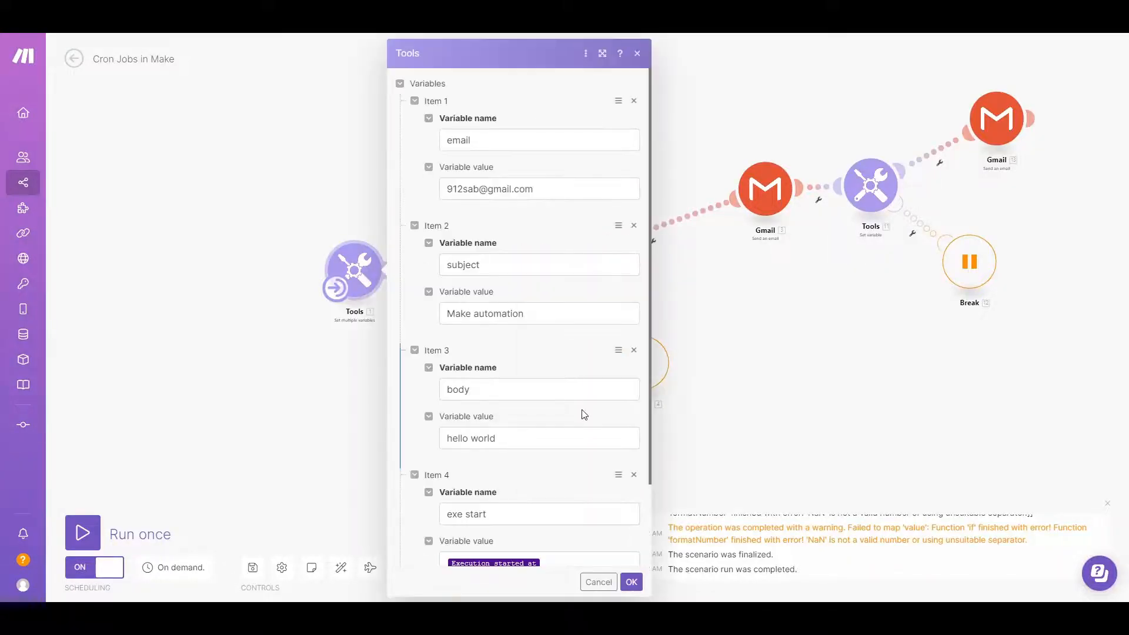
{"action": "scroll", "coordinate": [582, 411], "scroll_direction": "down", "scroll_amount": 3}
{"action": "left_click_drag", "start_coordinate": [451, 415], "coordinate": [506, 415]}
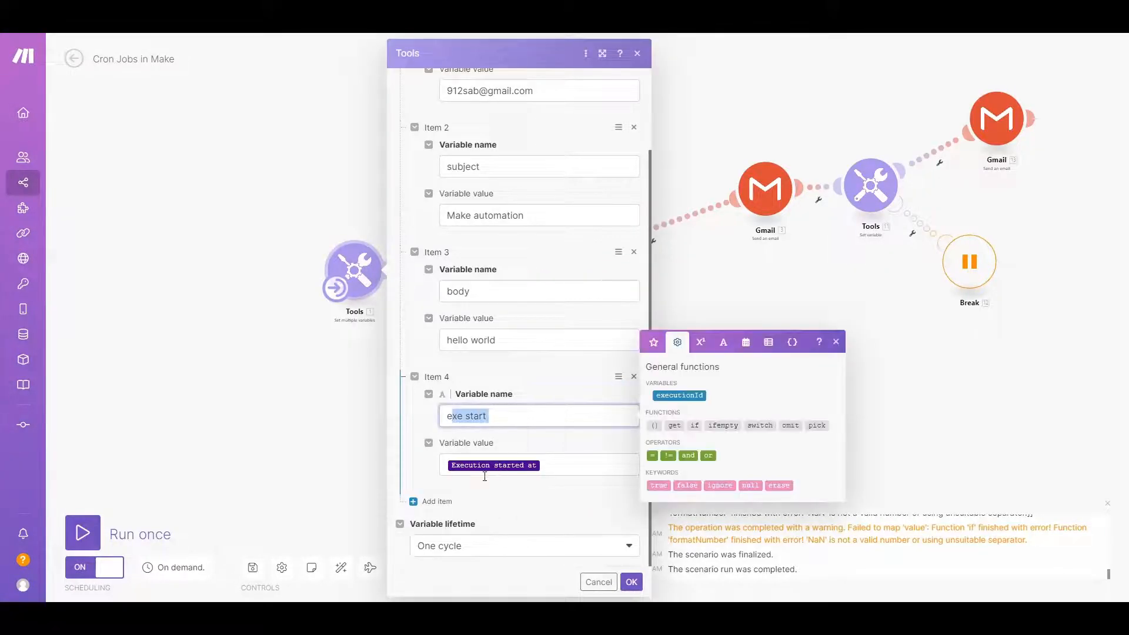
{"action": "left_click", "coordinate": [598, 582]}
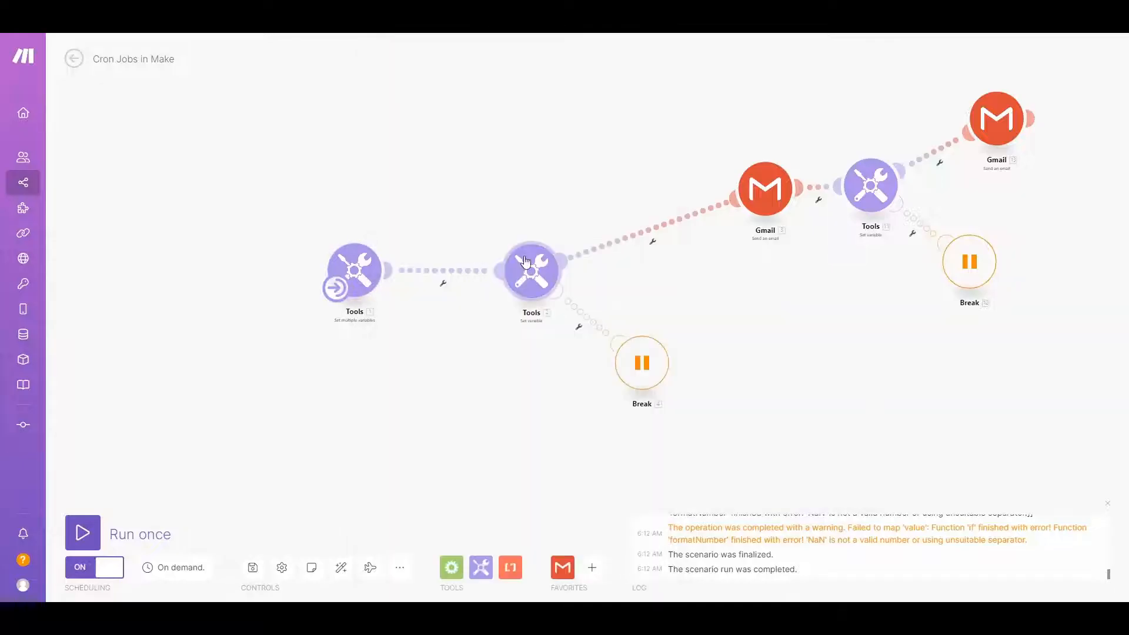
Examine the complete value formula of the go! variable in the first Set variable module
{"action": "left_click", "coordinate": [531, 270]}
{"action": "left_click", "coordinate": [779, 164]}
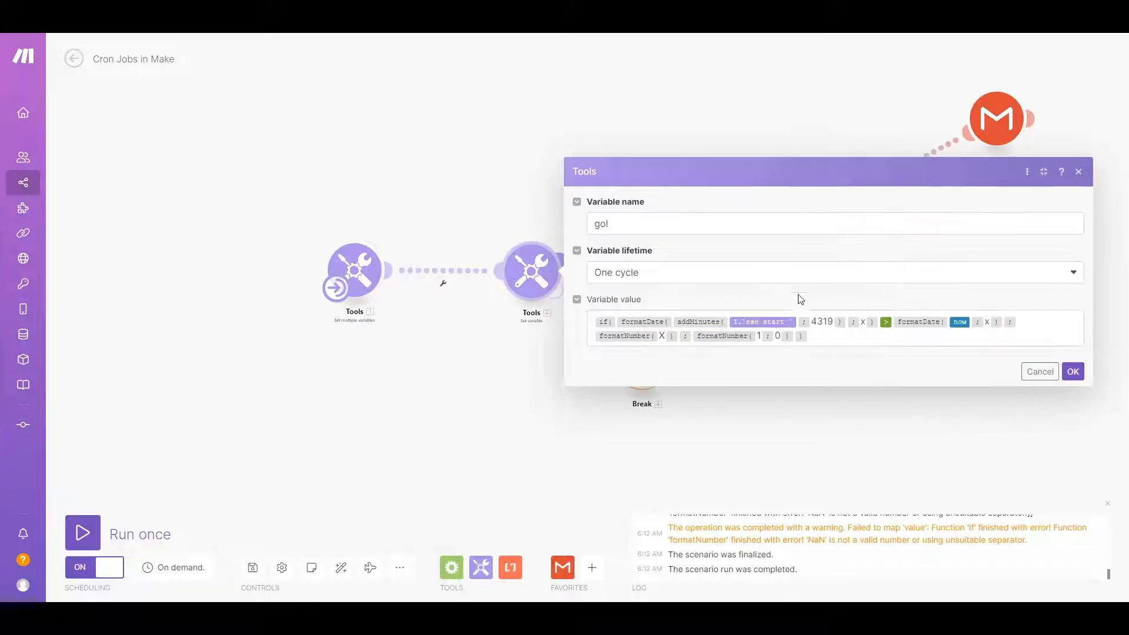
{"action": "left_click", "coordinate": [832, 340]}
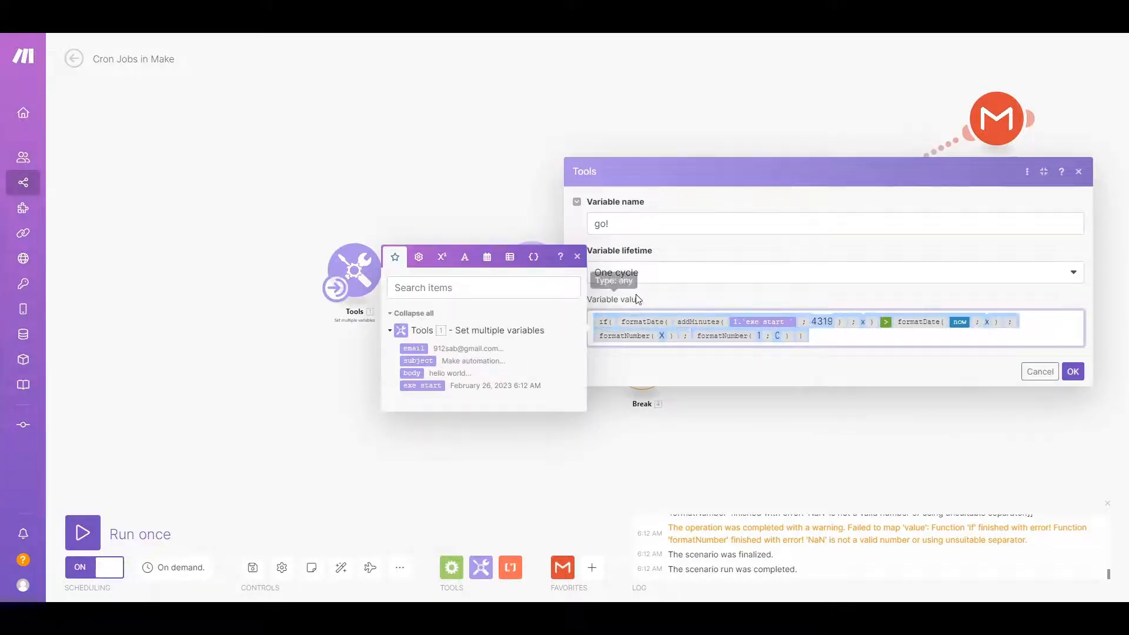
{"action": "left_click", "coordinate": [657, 299]}
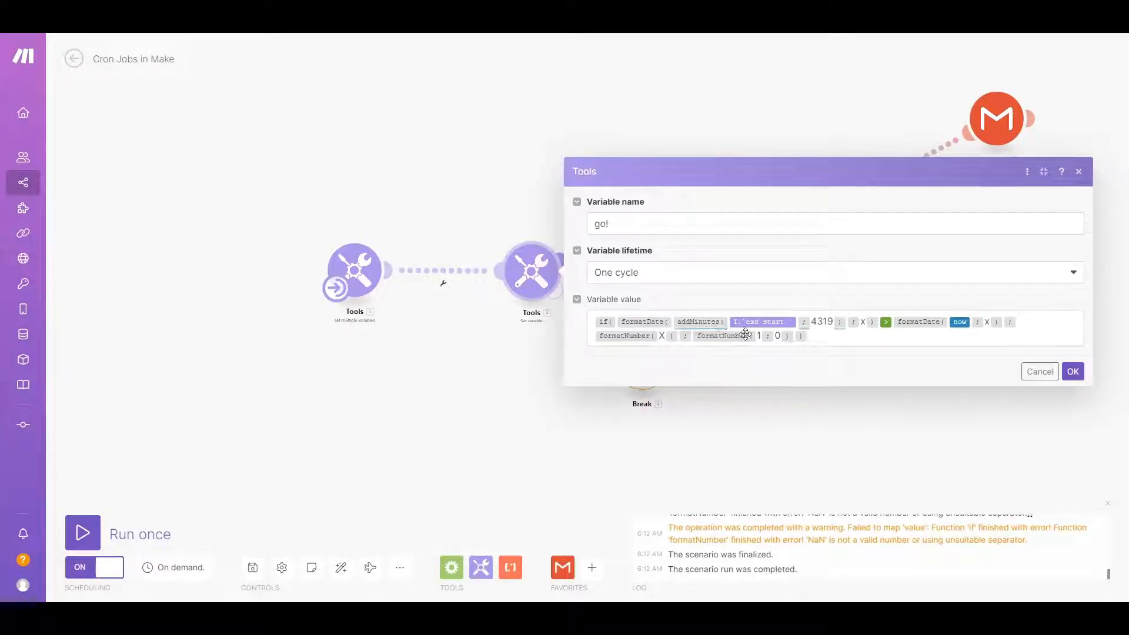
{"action": "left_click", "coordinate": [519, 217]}
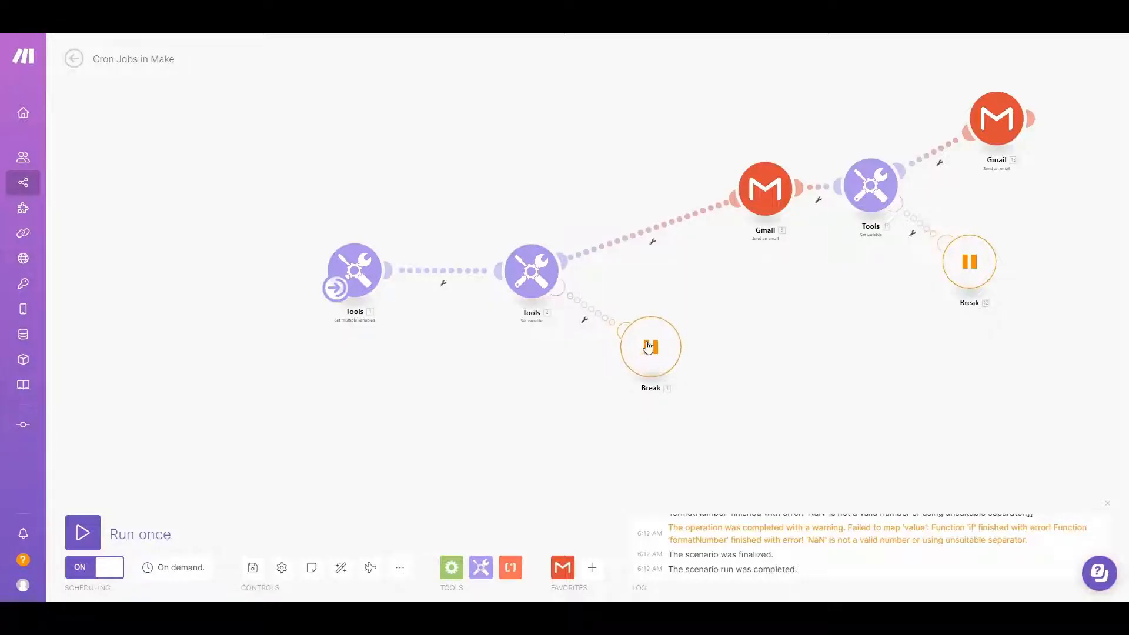
Check the first Break module's retry settings and the scenario setting for storing incomplete executions
{"action": "left_click", "coordinate": [648, 347]}
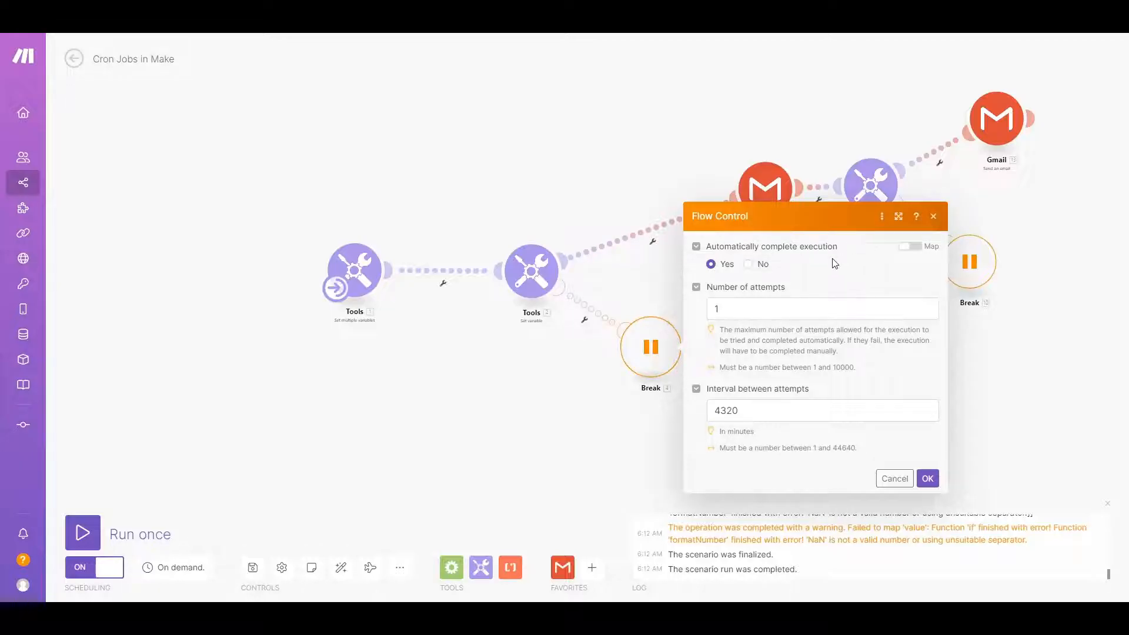
{"action": "left_click", "coordinate": [281, 567]}
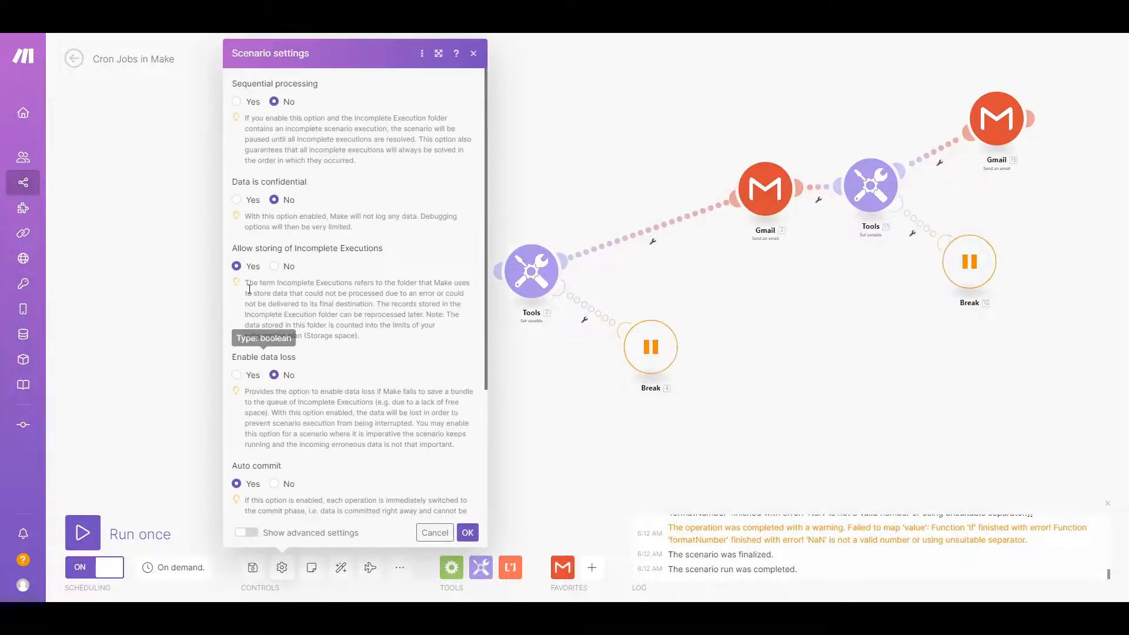
{"action": "left_click", "coordinate": [649, 277]}
{"action": "left_click", "coordinate": [652, 344]}
Examine the minutes argument of addMinutes in the go! variable's formula in the first Set variable module
{"action": "left_click", "coordinate": [527, 272]}
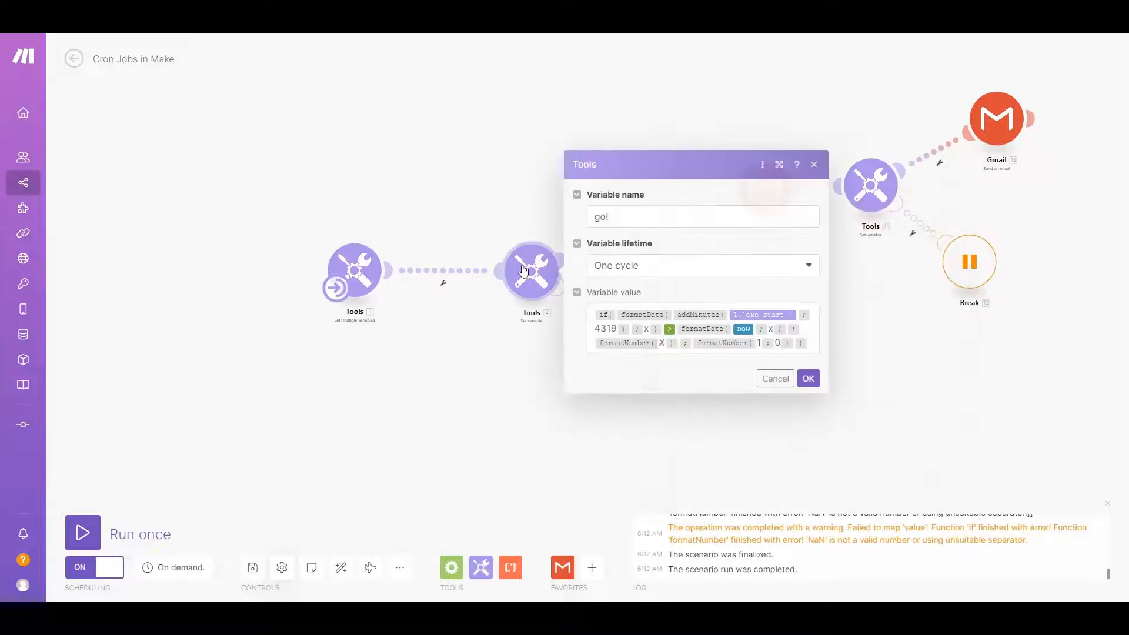
{"action": "key", "text": "Escape"}
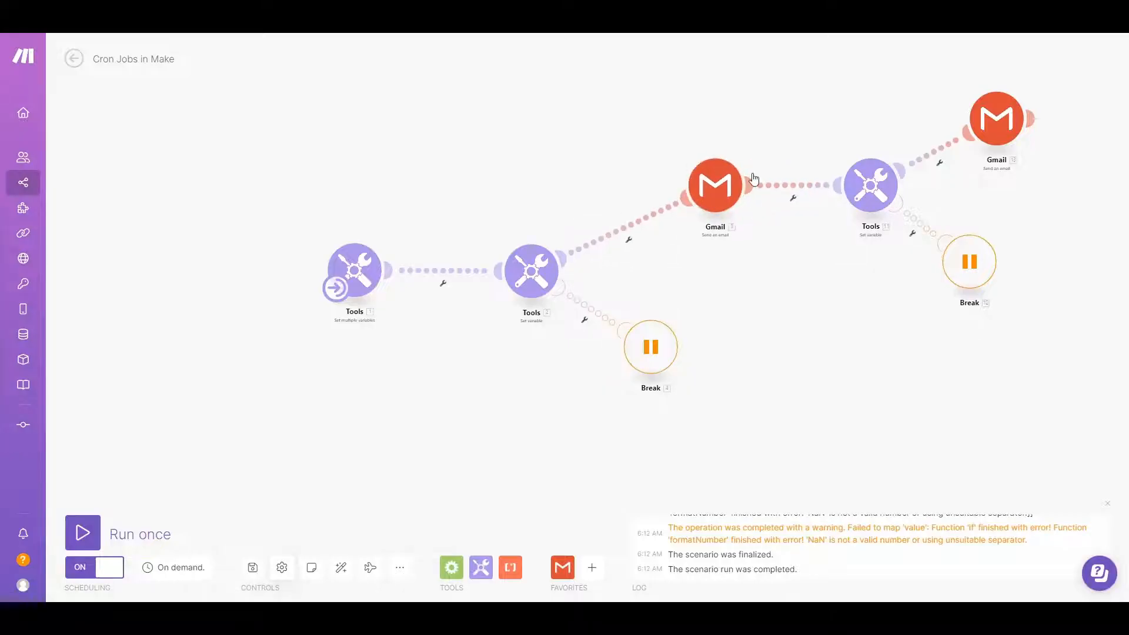
{"action": "left_click", "coordinate": [535, 274]}
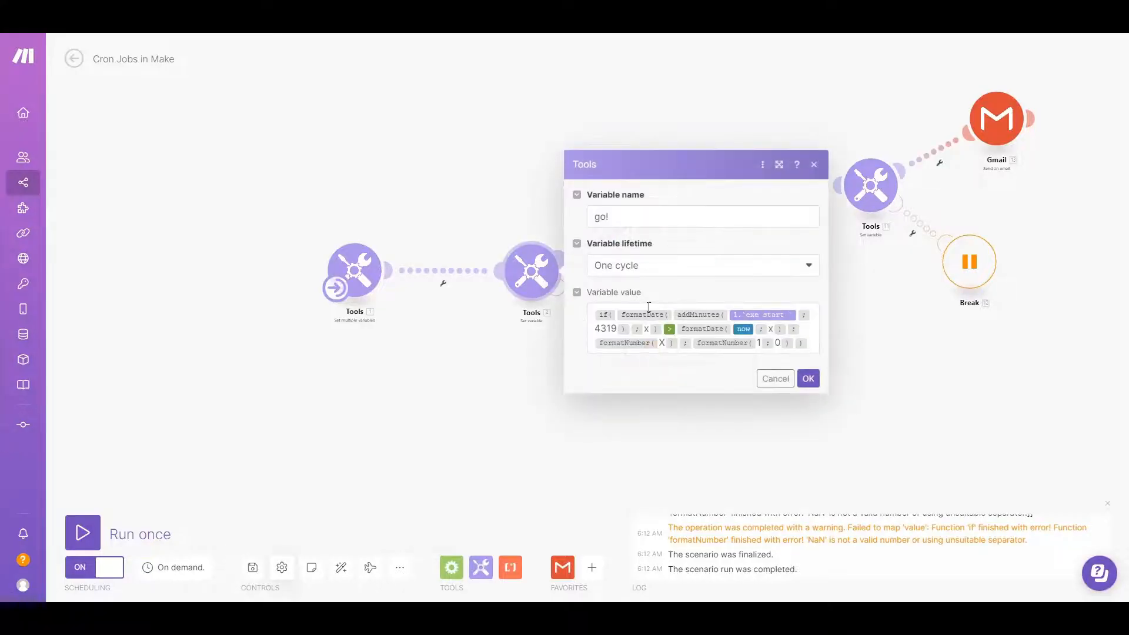
{"action": "left_click", "coordinate": [781, 170]}
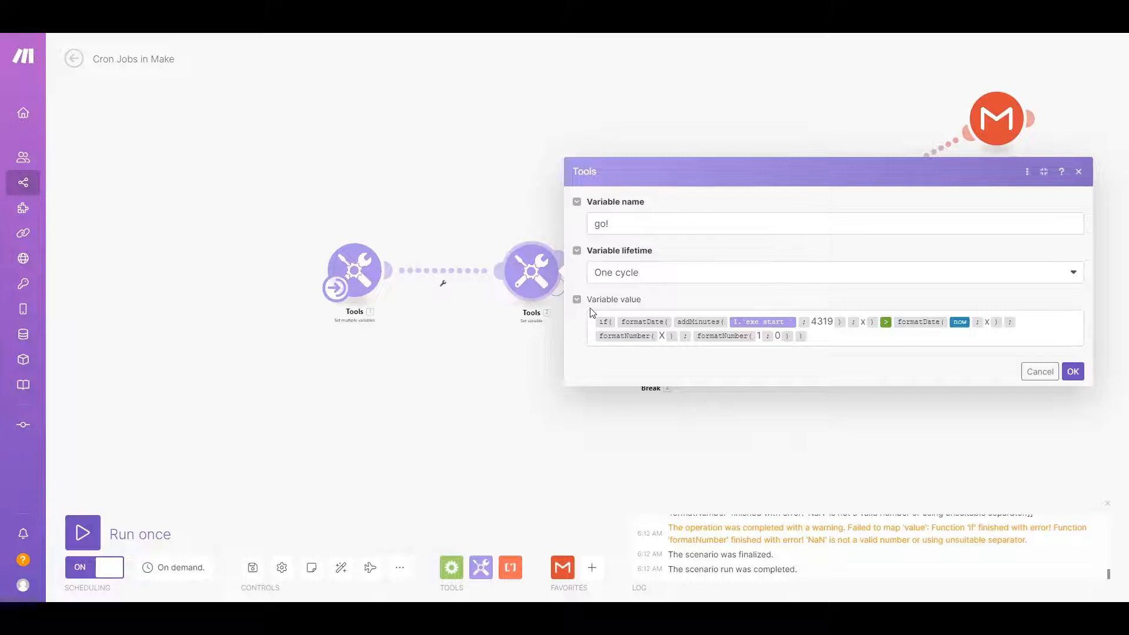
{"action": "double_click", "coordinate": [823, 323]}
{"action": "left_click", "coordinate": [826, 320]}
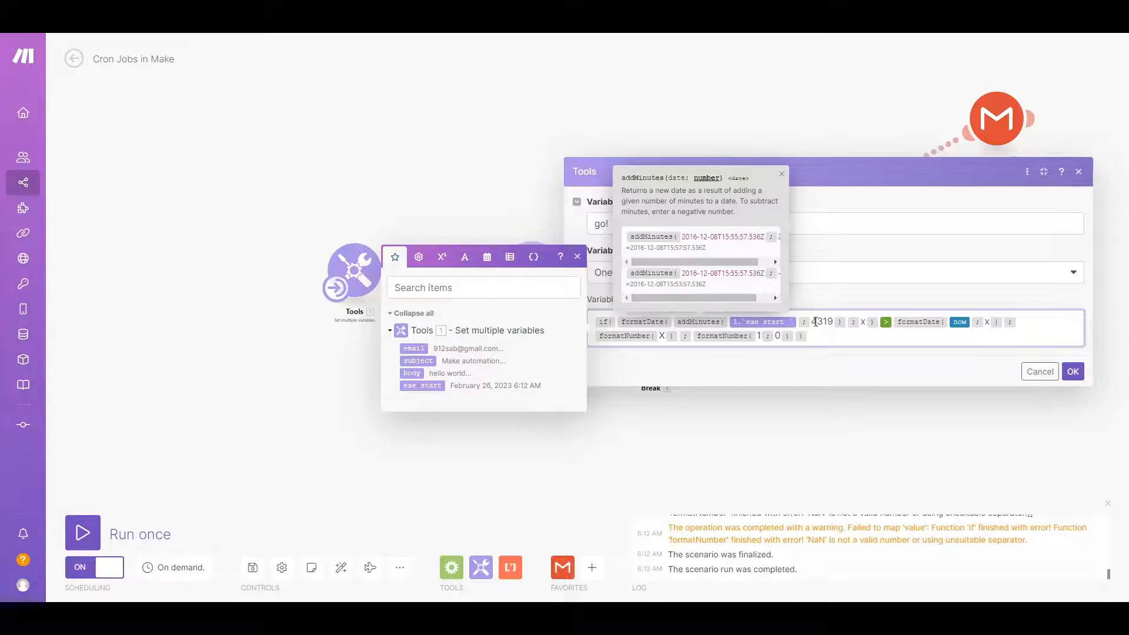
{"action": "double_click", "coordinate": [818, 321]}
{"action": "left_click", "coordinate": [826, 322]}
Switch to the Google time converter, convert 3 days to minutes, return to the scenario, and dismiss the go! variable's settings
{"action": "key", "text": "alt+Tab"}
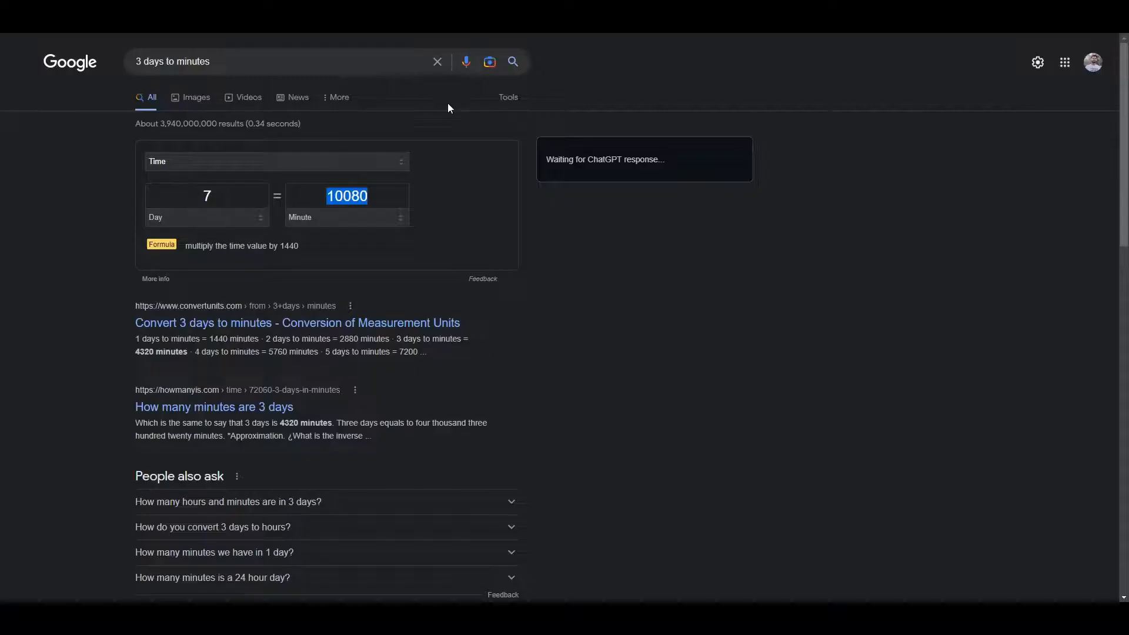
{"action": "double_click", "coordinate": [219, 199]}
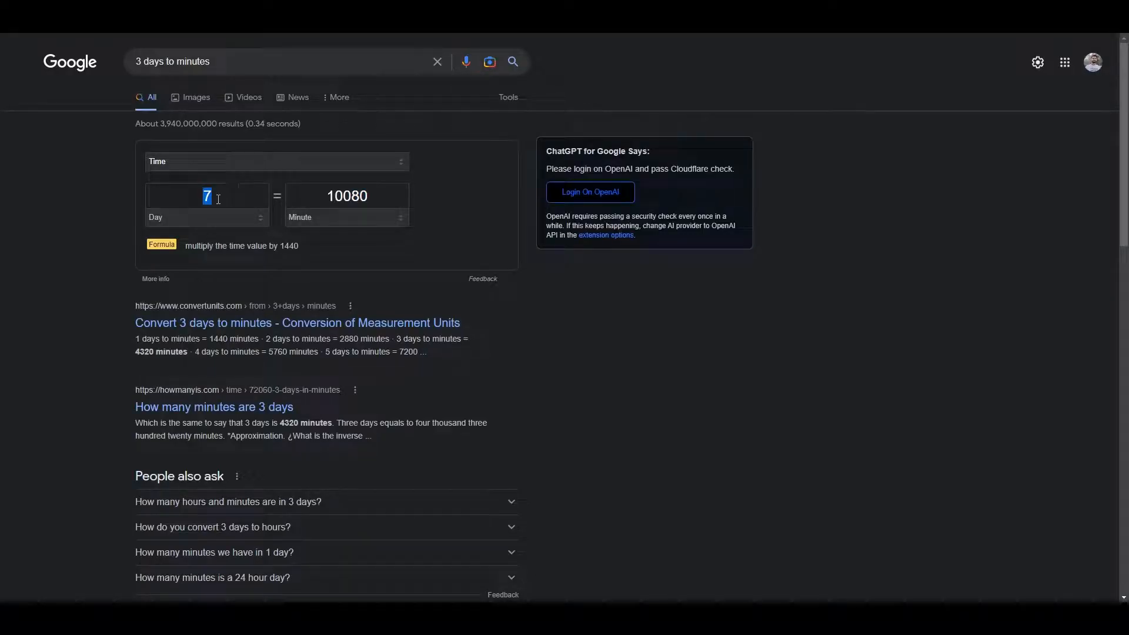
{"action": "type", "text": "3"}
{"action": "key", "text": "alt+Tab"}
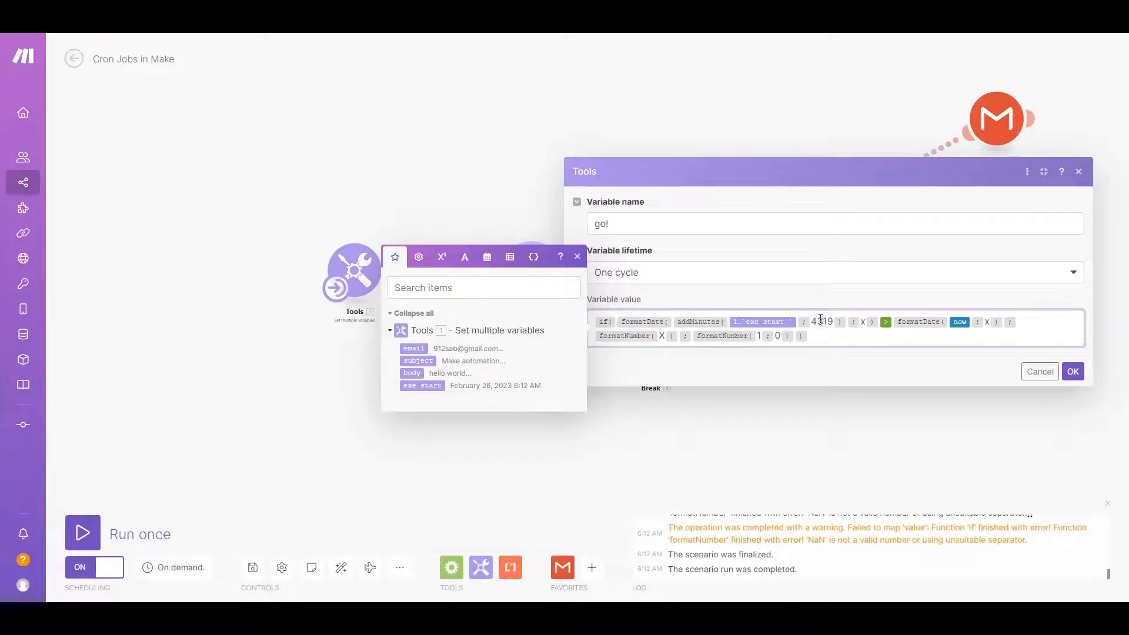
{"action": "left_click", "coordinate": [1040, 372]}
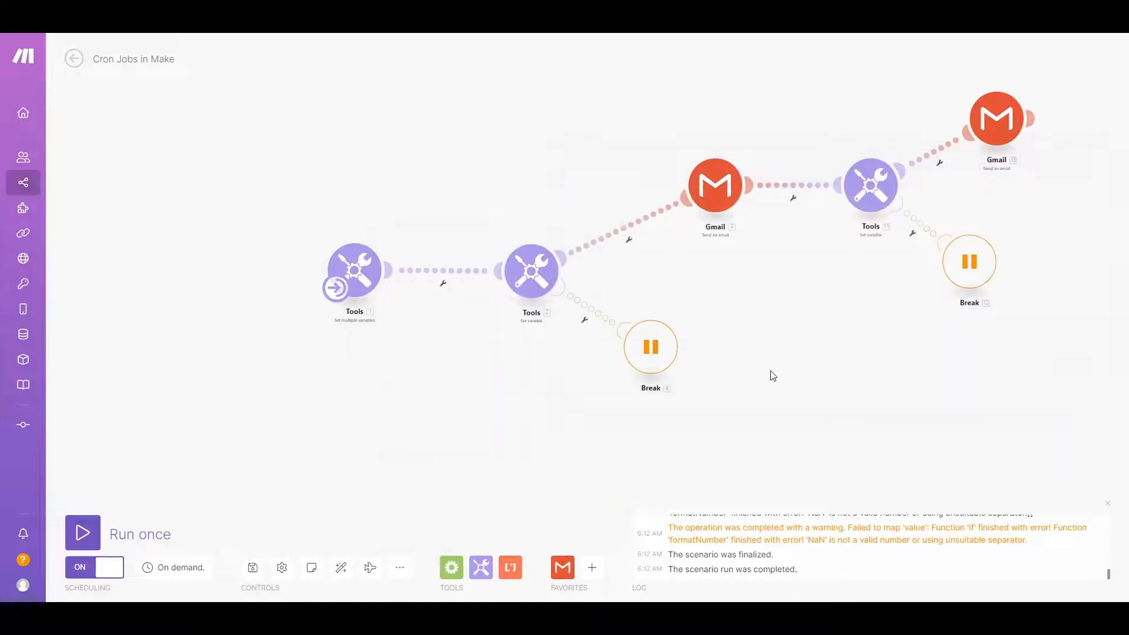
Check the first Break module's settings and the formatNumber functions in the go! variable's formula, leaving both unchanged
{"action": "left_click", "coordinate": [657, 357]}
{"action": "left_click", "coordinate": [895, 478]}
{"action": "left_click", "coordinate": [532, 271]}
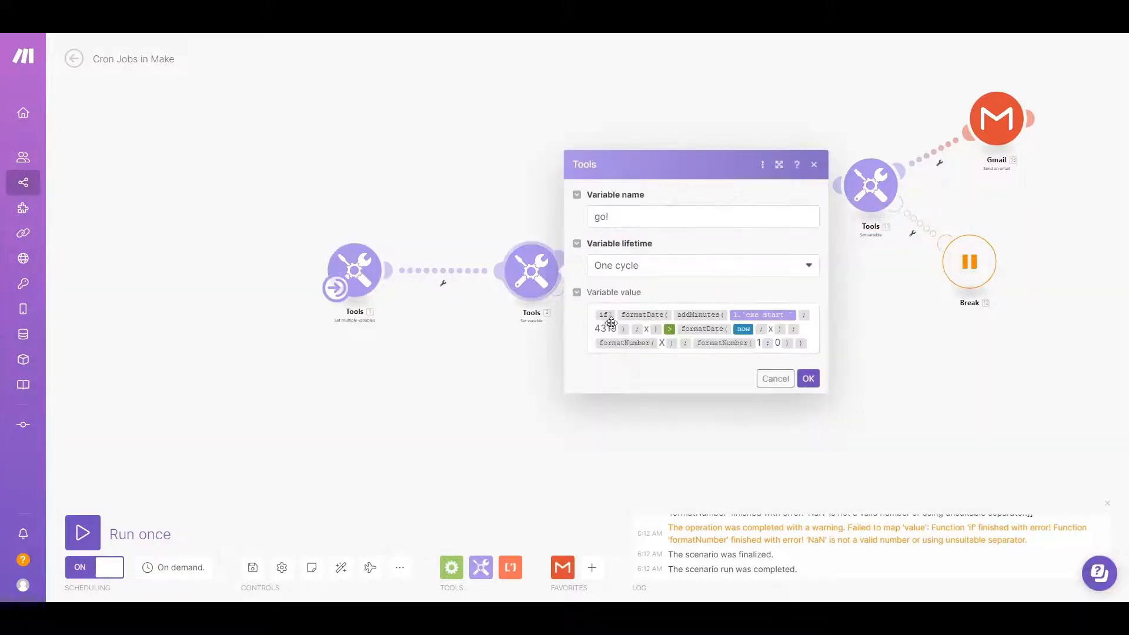
{"action": "left_click", "coordinate": [779, 165]}
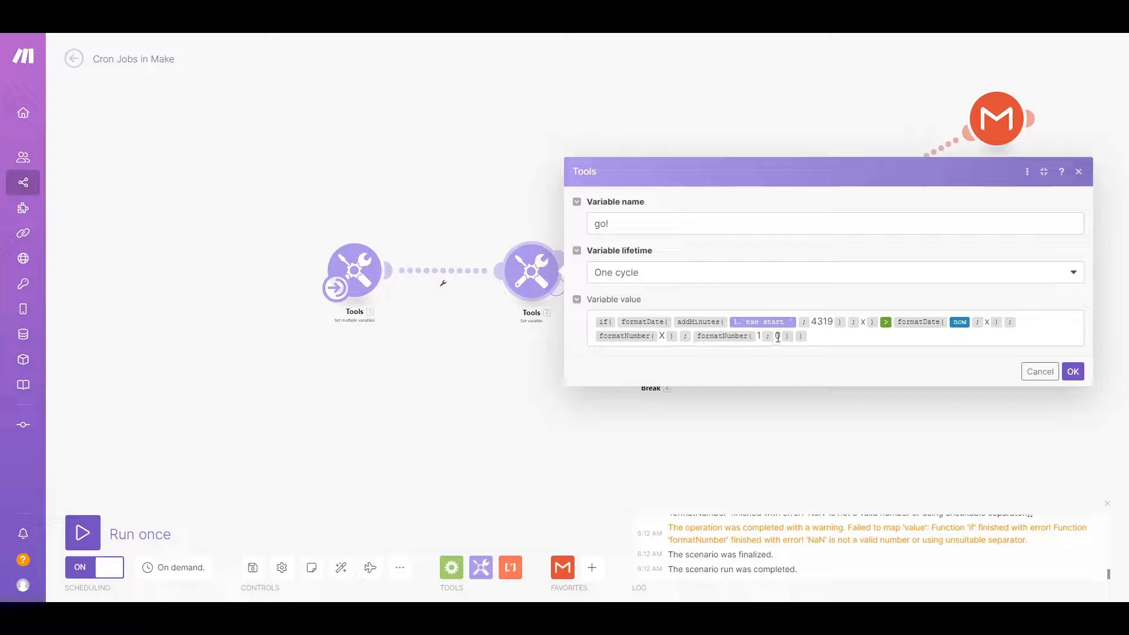
{"action": "left_click", "coordinate": [669, 337]}
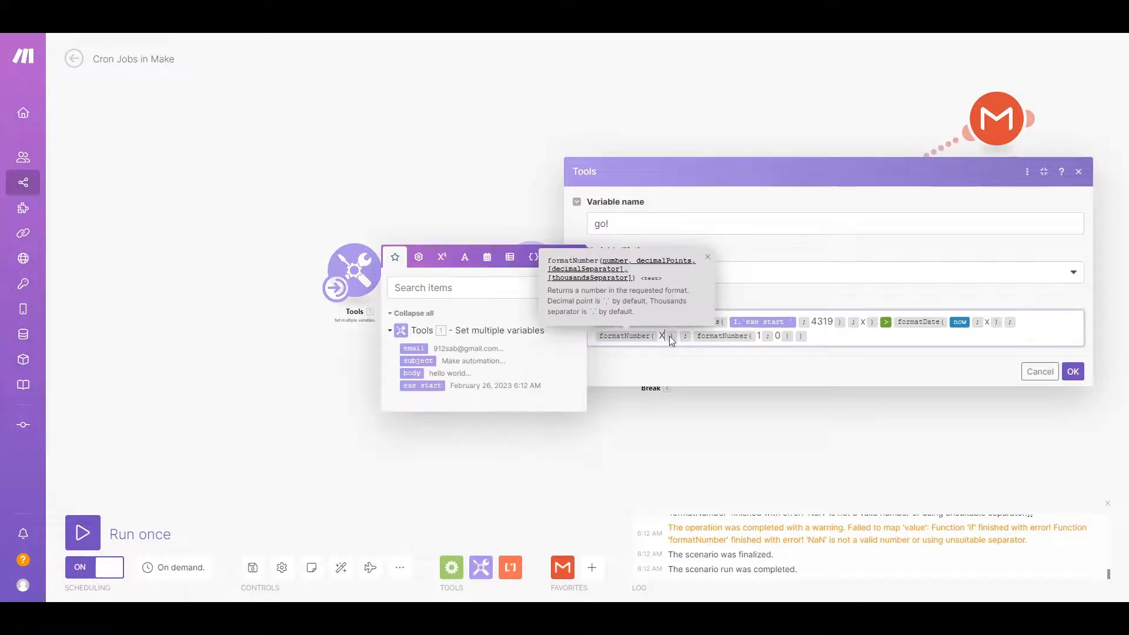
{"action": "left_click", "coordinate": [1040, 371]}
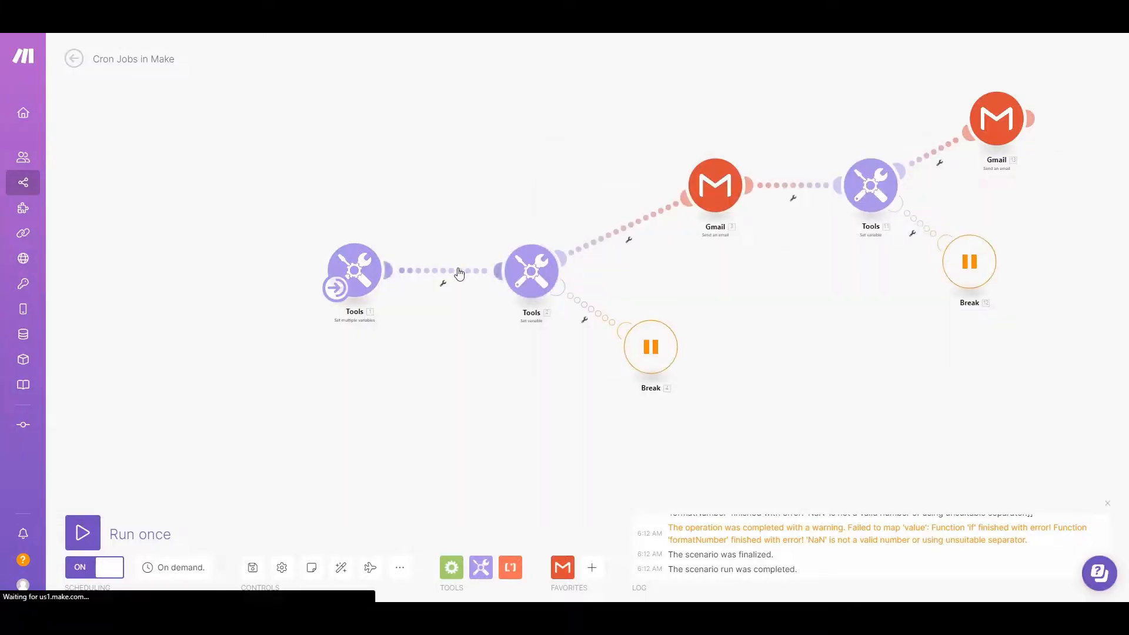
Recheck automatic completion, the number of attempts and the interval in the first Break module, and close its settings
{"action": "left_click", "coordinate": [660, 352]}
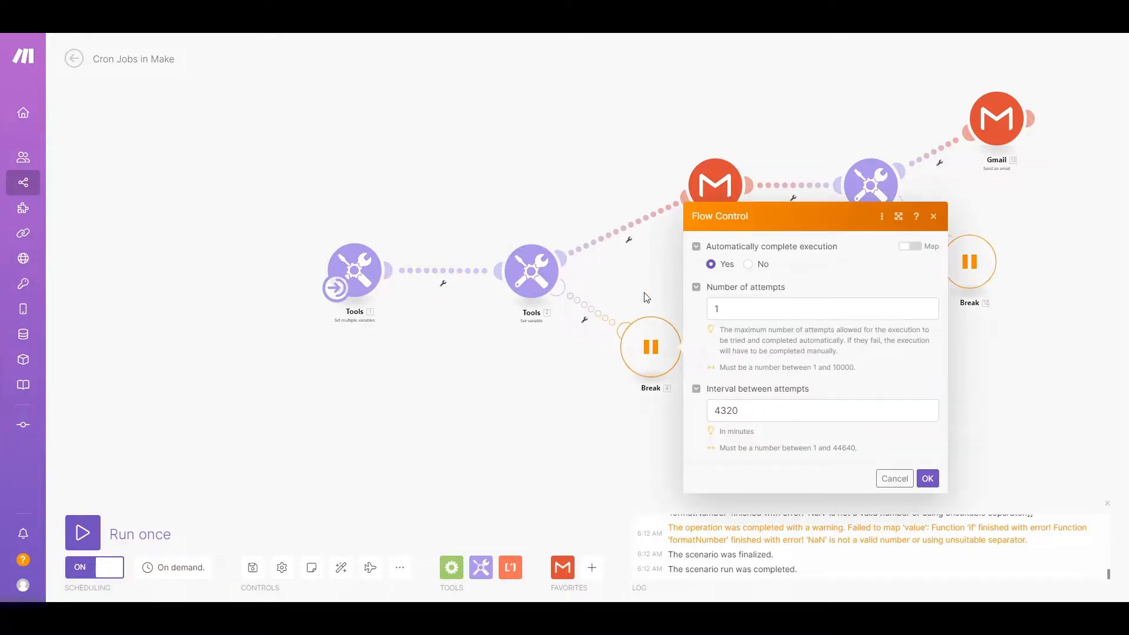
{"action": "left_click", "coordinate": [610, 313]}
{"action": "left_click", "coordinate": [591, 299]}
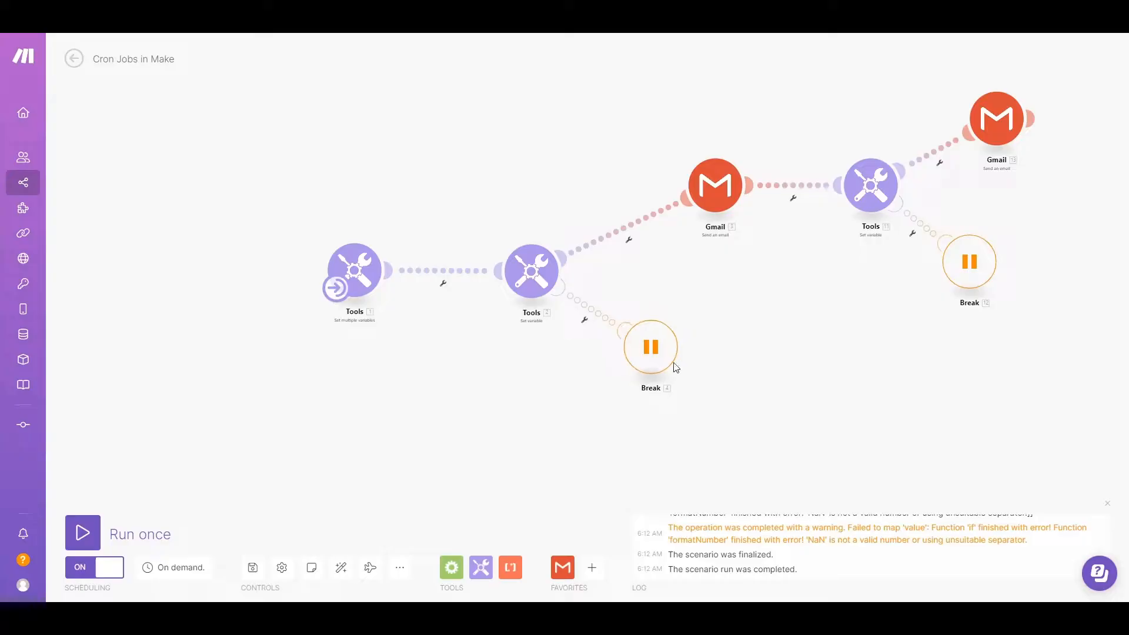
Reopen the first Break module, highlight its interval between attempts for inspection, and dismiss the settings unchanged
{"action": "left_click", "coordinate": [676, 367]}
{"action": "left_click_drag", "start_coordinate": [743, 411], "coordinate": [686, 412]}
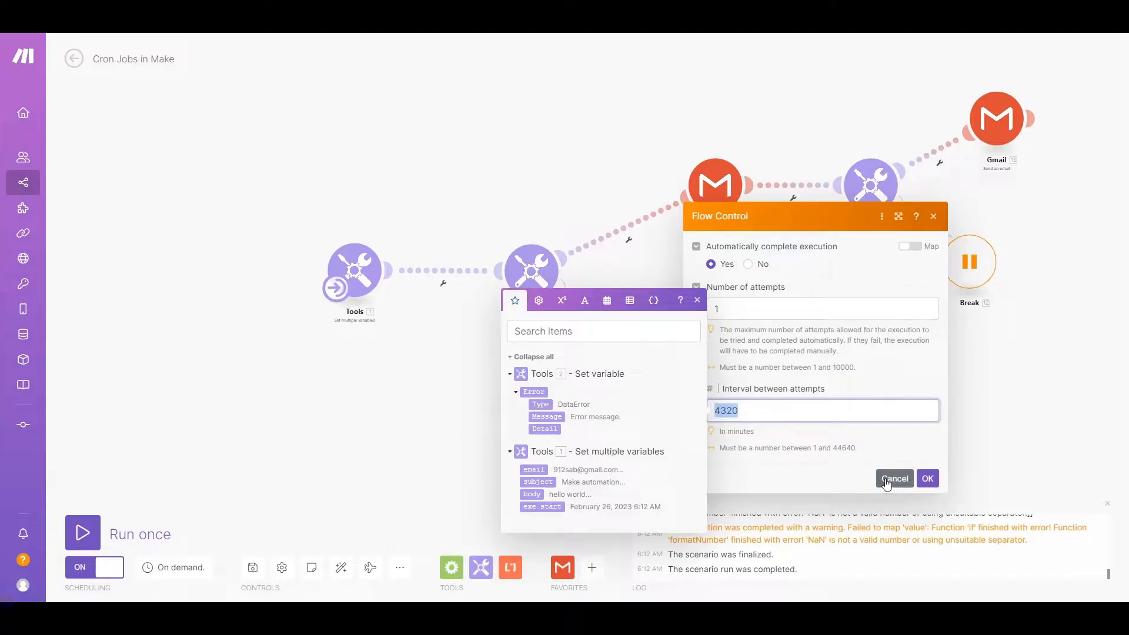
{"action": "left_click", "coordinate": [771, 410]}
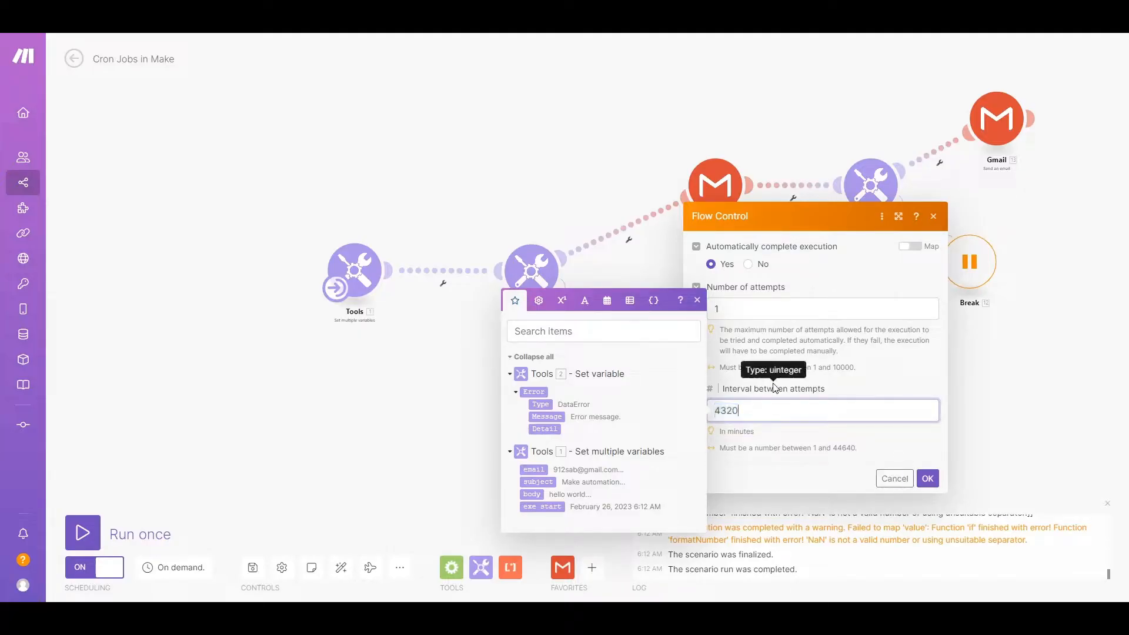
{"action": "left_click", "coordinate": [887, 480]}
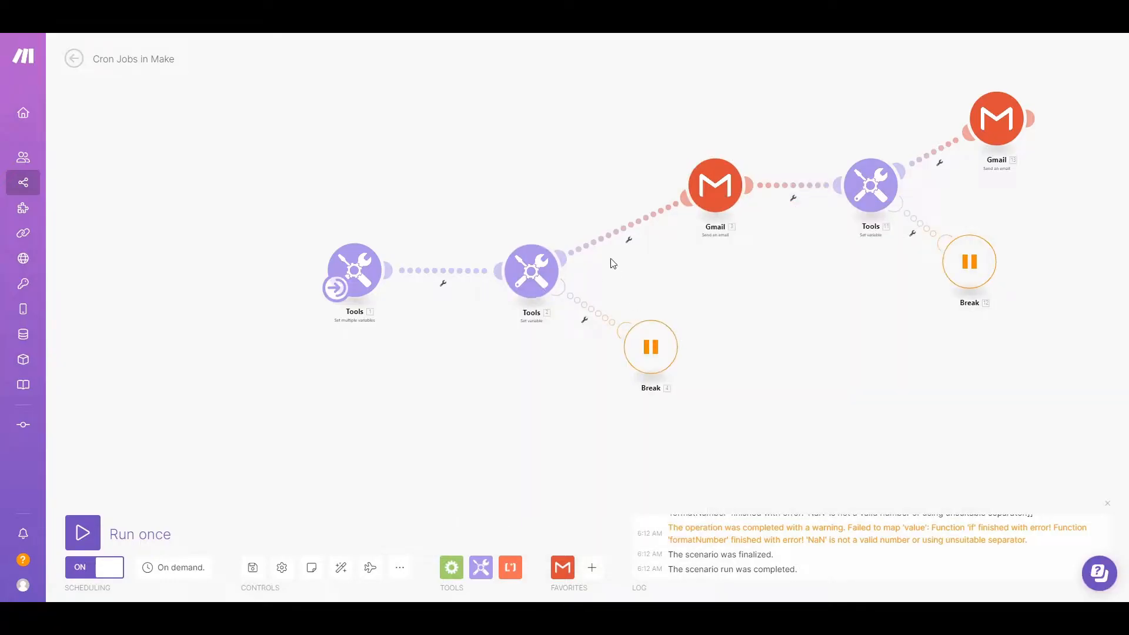
Examine the addMinutes value in the second Set variable module's go! formula, and check the second Break module's interval between attempts
{"action": "left_click", "coordinate": [880, 191]}
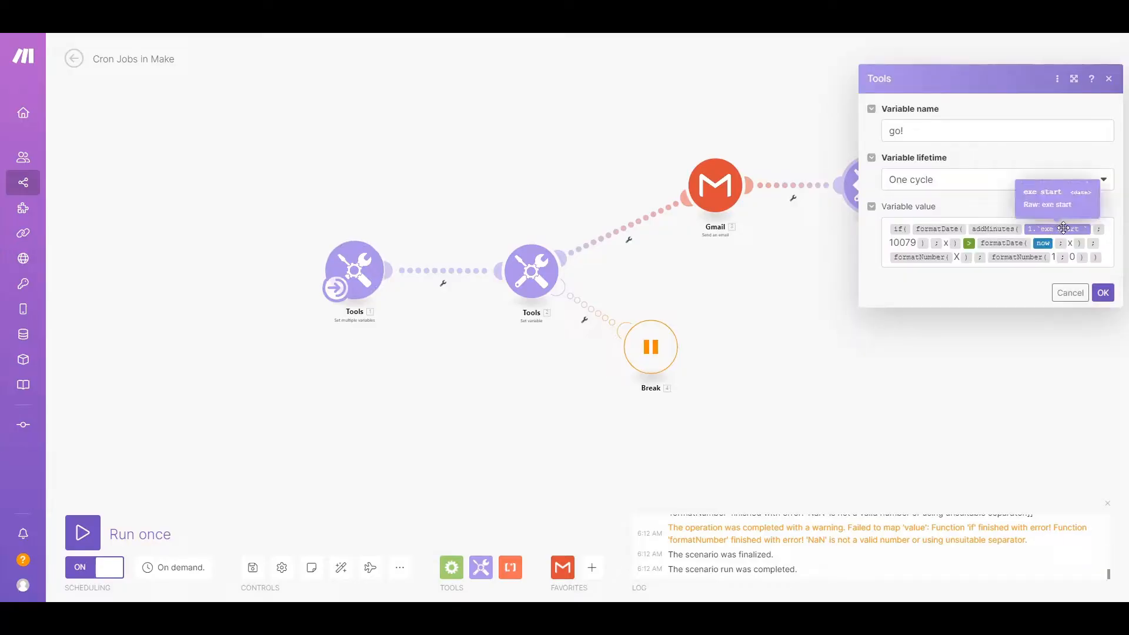
{"action": "double_click", "coordinate": [906, 242]}
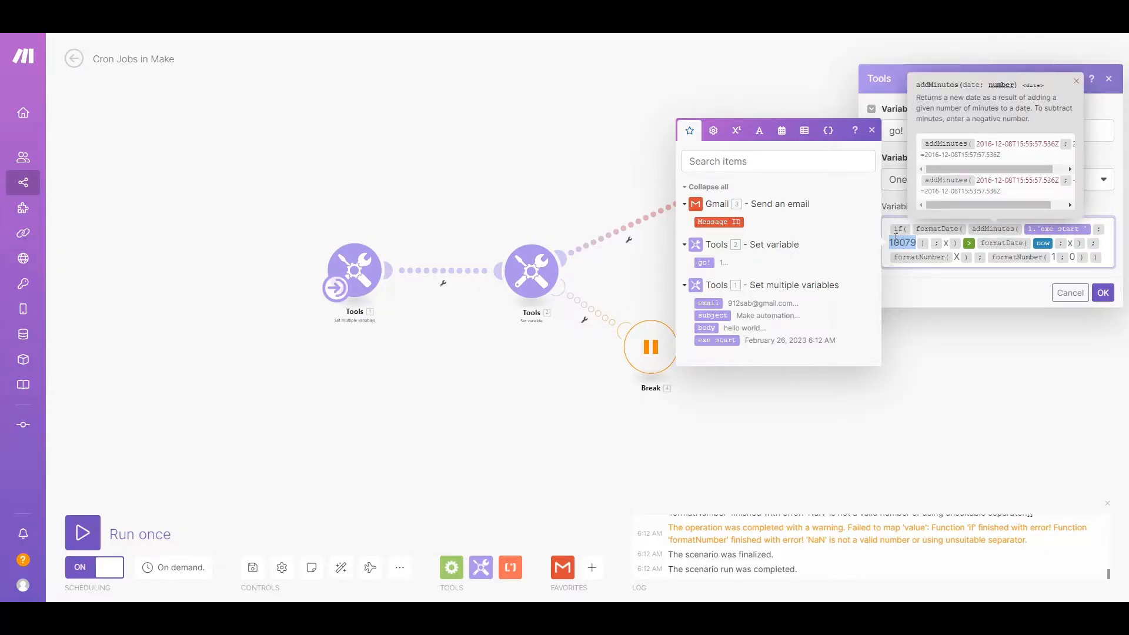
{"action": "left_click", "coordinate": [1070, 293]}
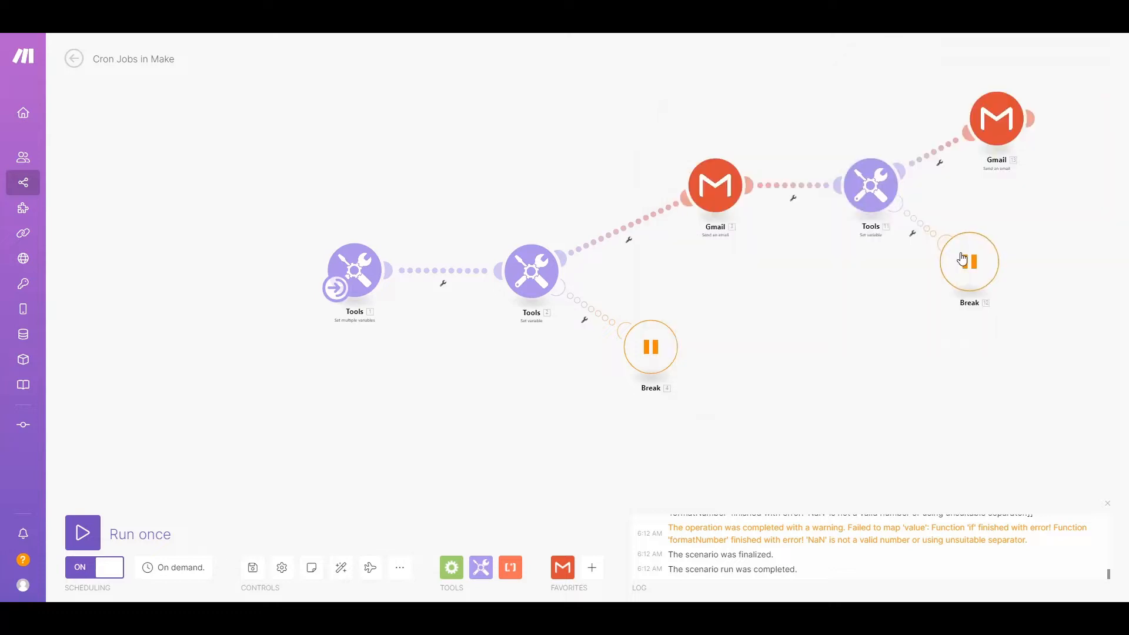
{"action": "left_click", "coordinate": [968, 261]}
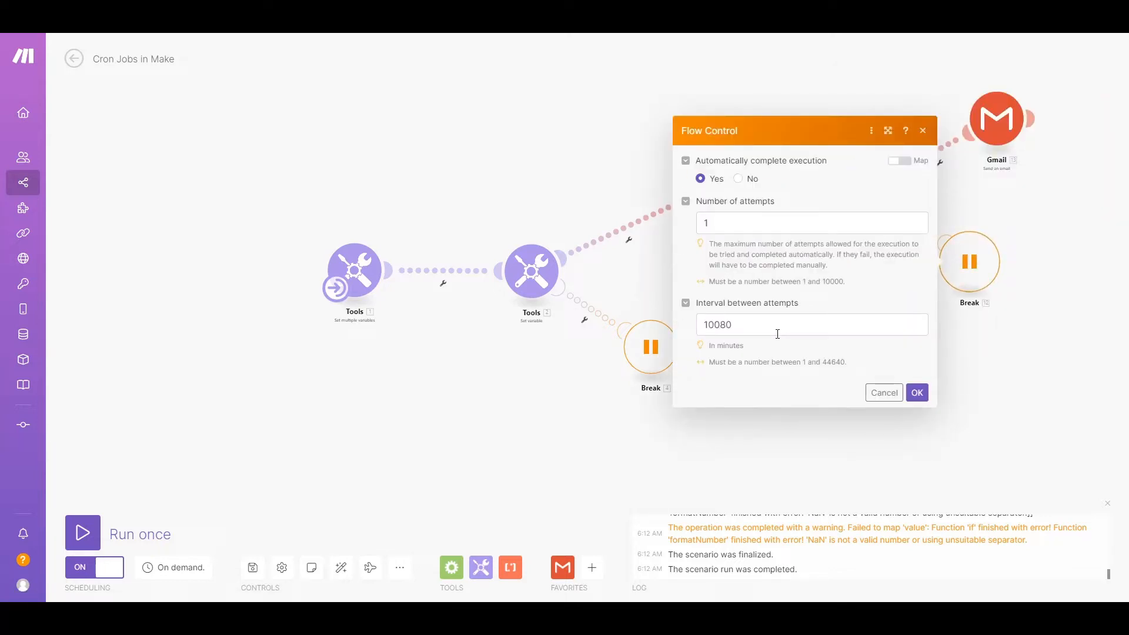
{"action": "left_click", "coordinate": [918, 392]}
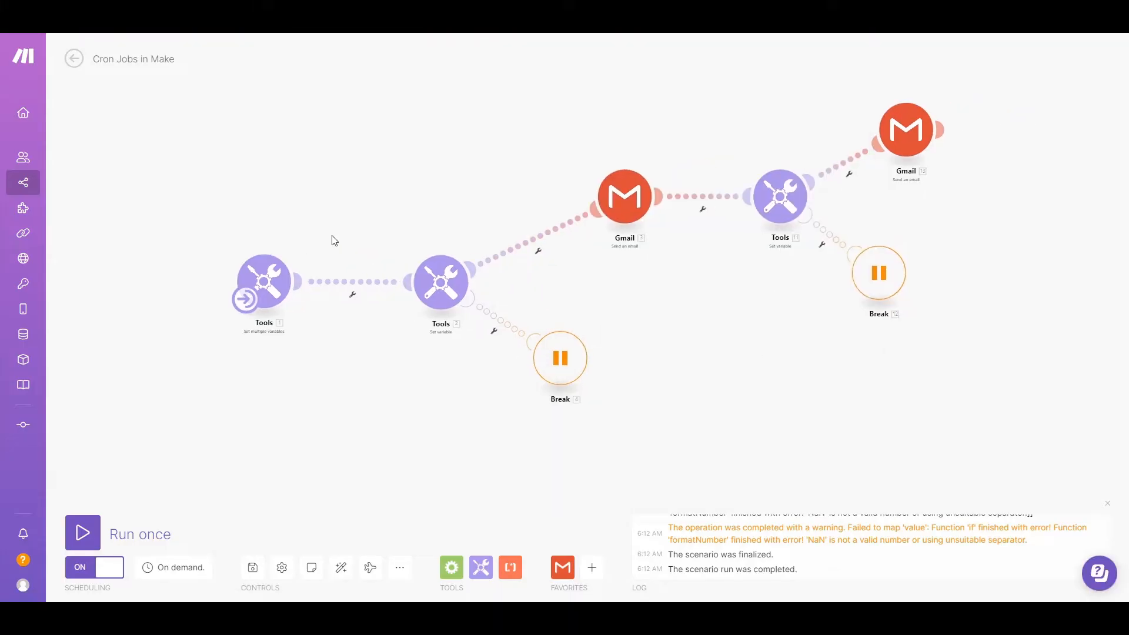